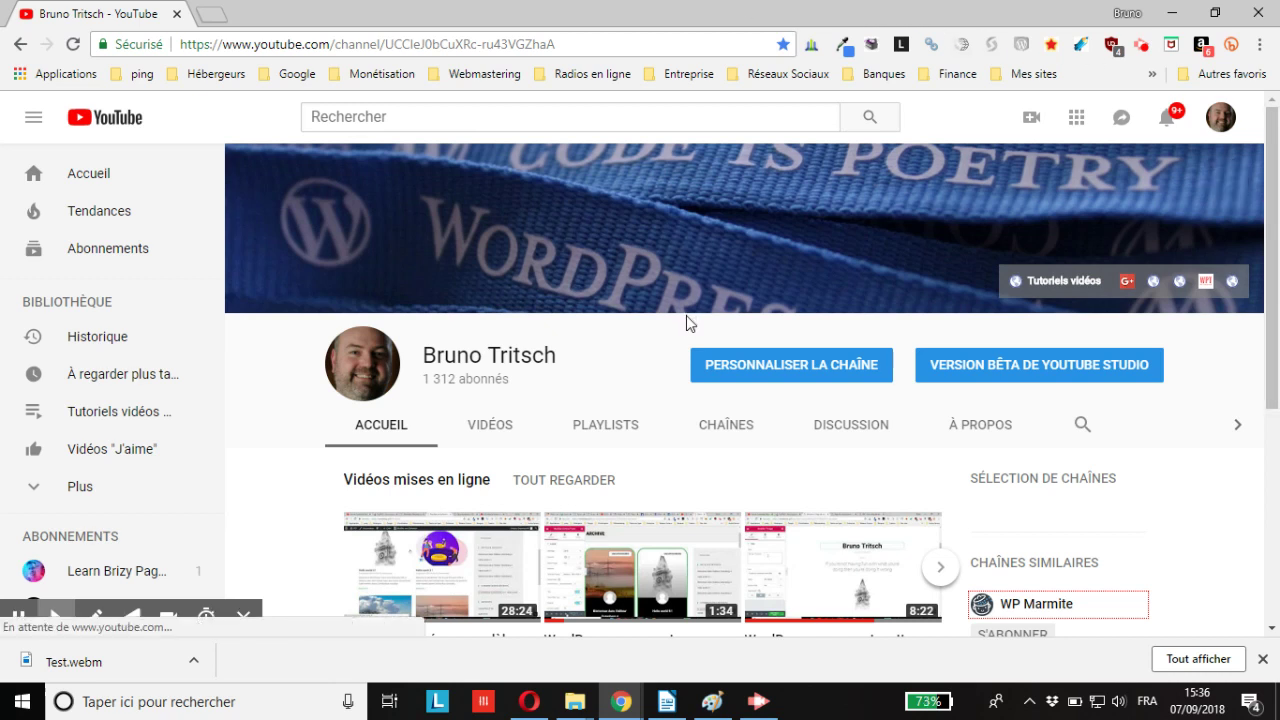
# Open the beta version of YouTube Studio from the channel page and switch to the classic Creator Studio dashboard
pyautogui.click(1013, 371)
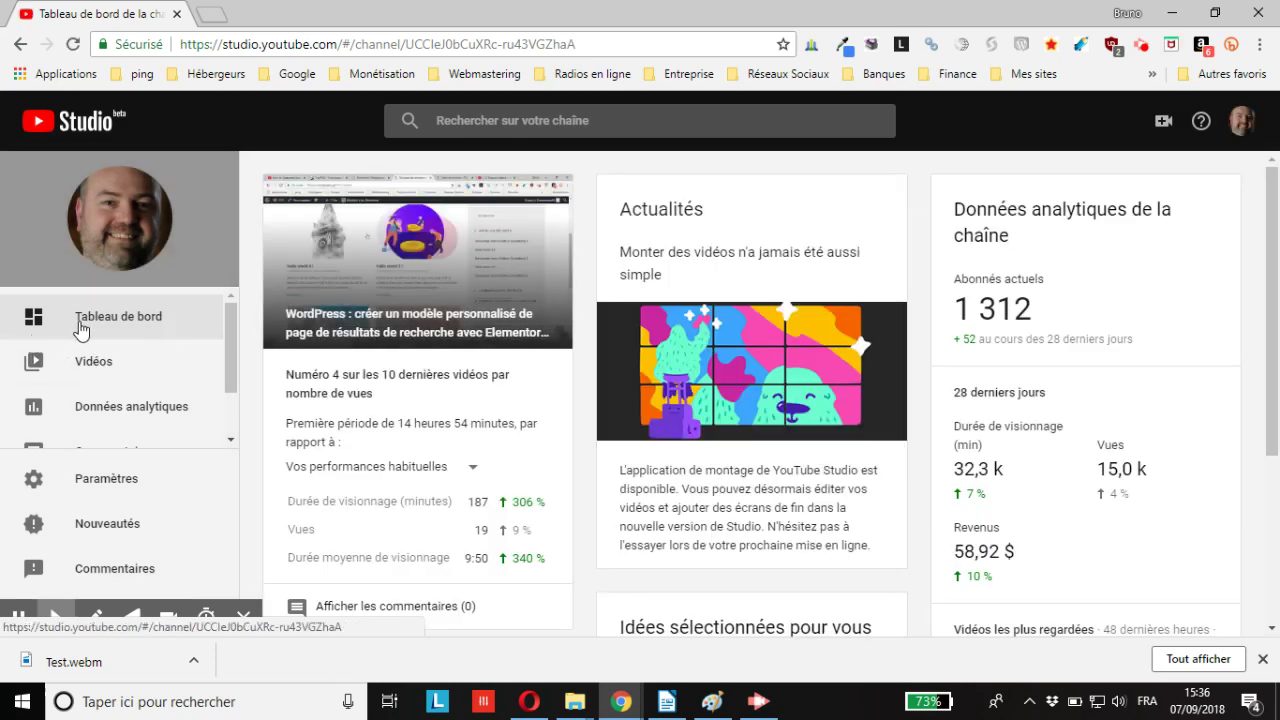
pyautogui.scroll(-1, 76, 330)
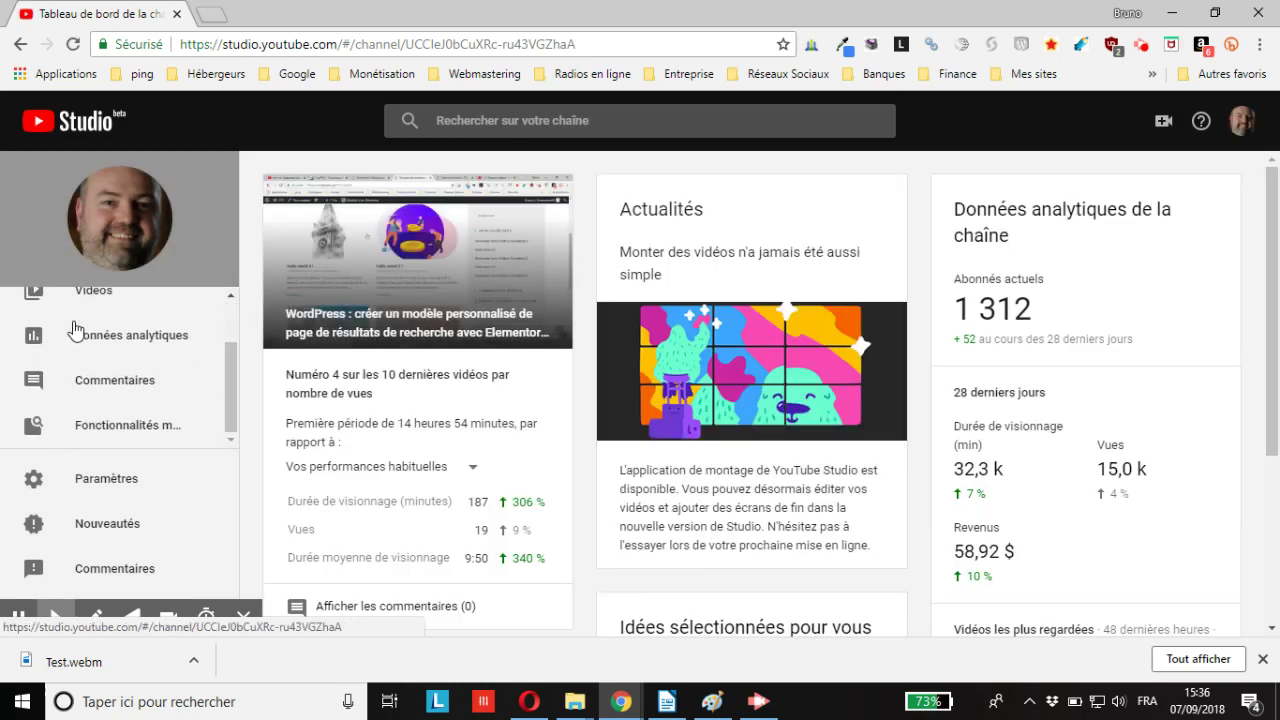
pyautogui.moveTo(84, 434)
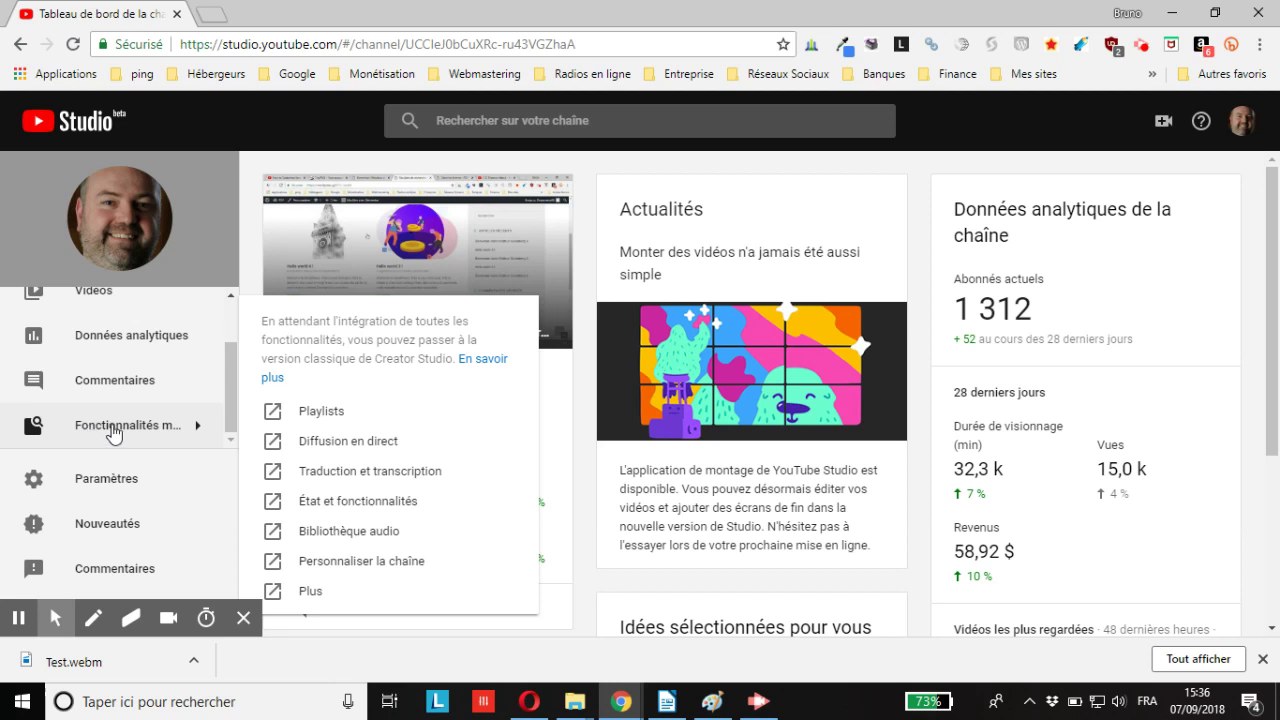
pyautogui.click(316, 591)
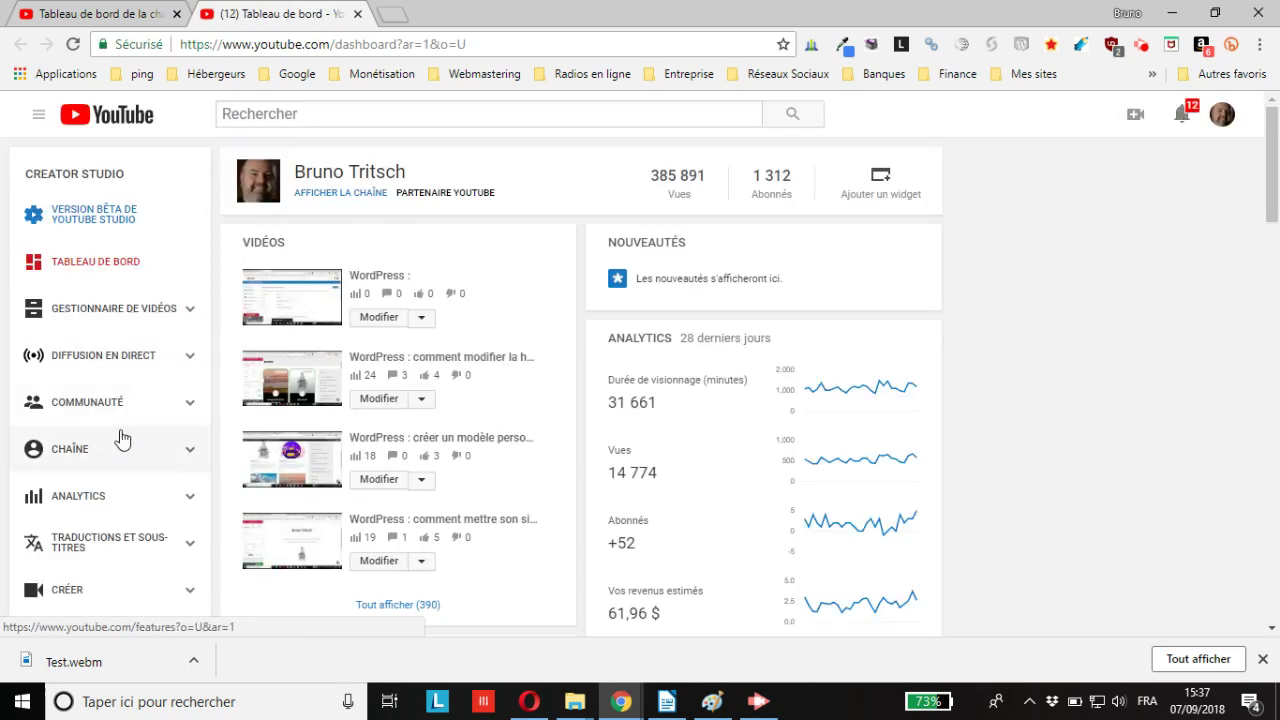
# Open the channel's default settings page for uploaded videos (Paramètres par défaut des vidéos mises en ligne)
pyautogui.click(72, 455)
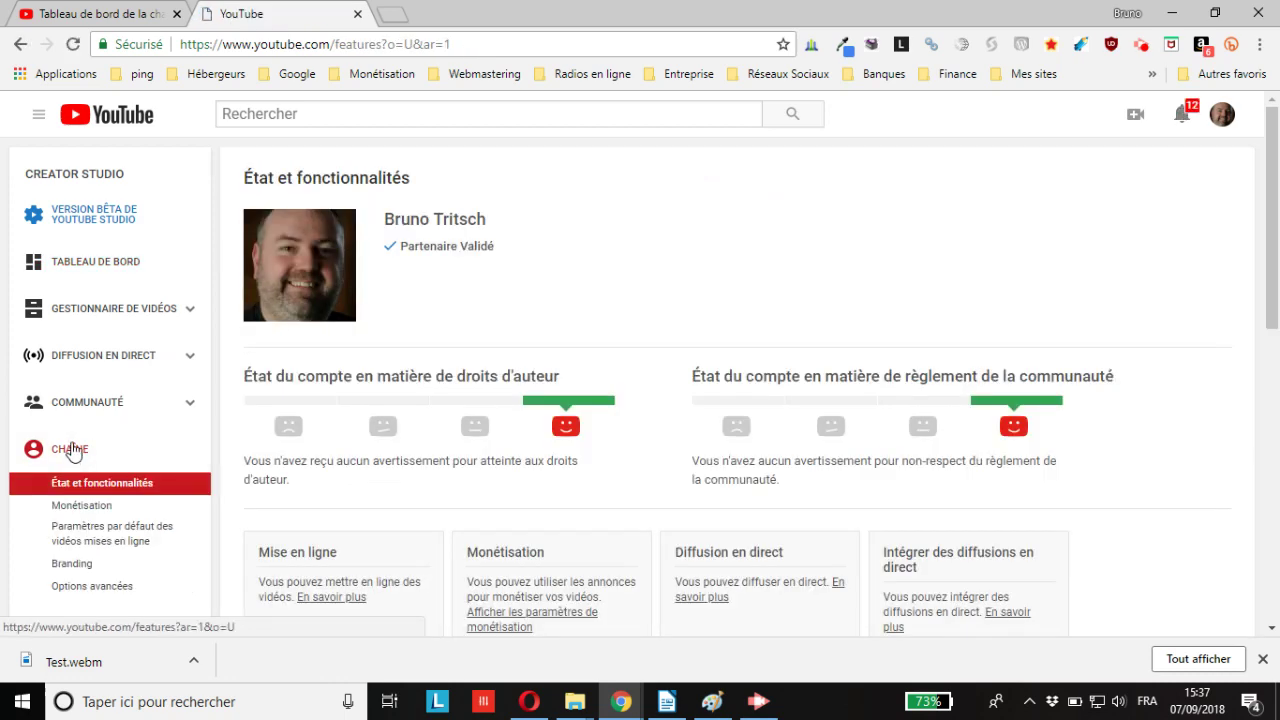
pyautogui.scroll(-2, 140, 320)
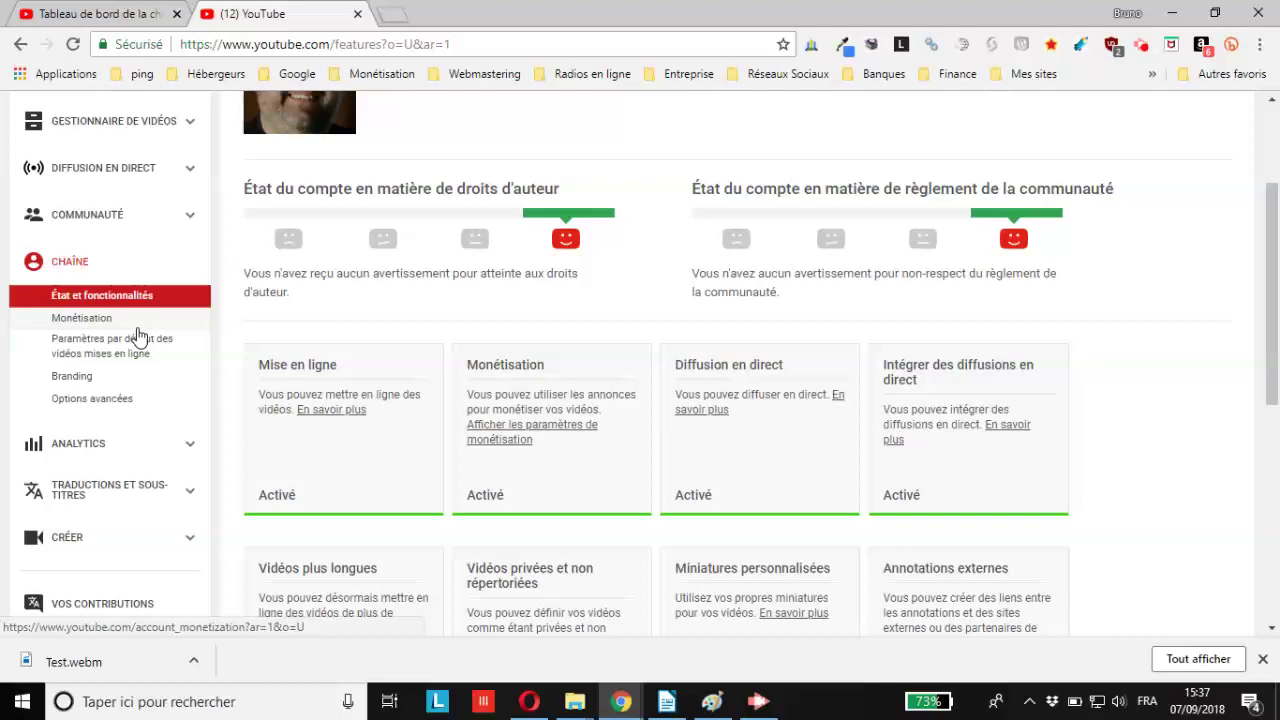
pyautogui.click(96, 357)
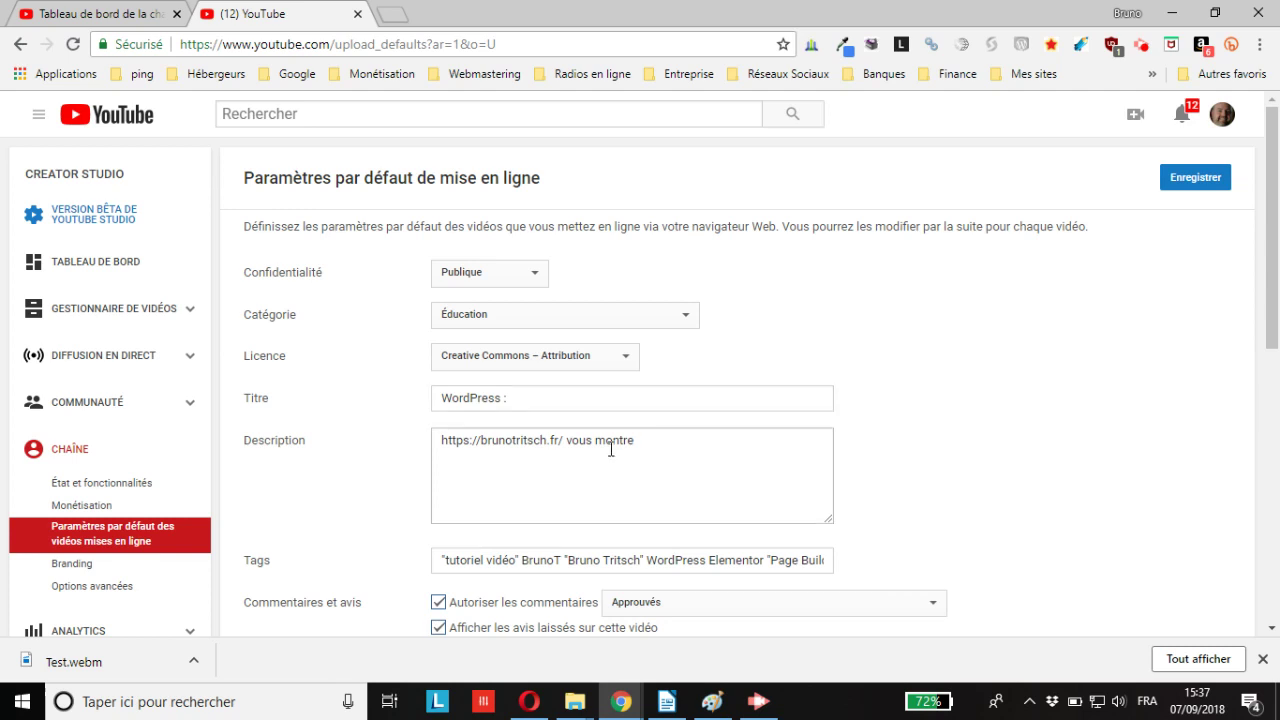
# Review the default title, description, tags and monetisation settings, including the moderation options available for allowed comments
pyautogui.scroll(-1, 403, 406)
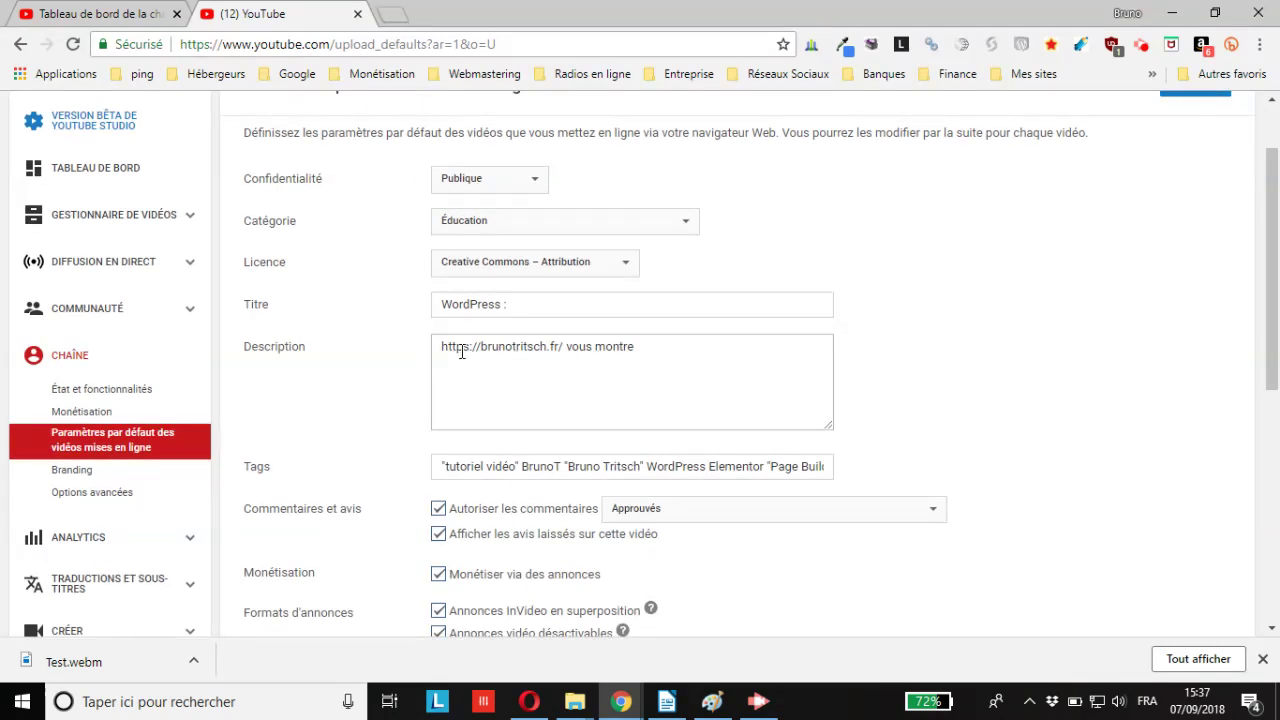
pyautogui.scroll(-2, 386, 408)
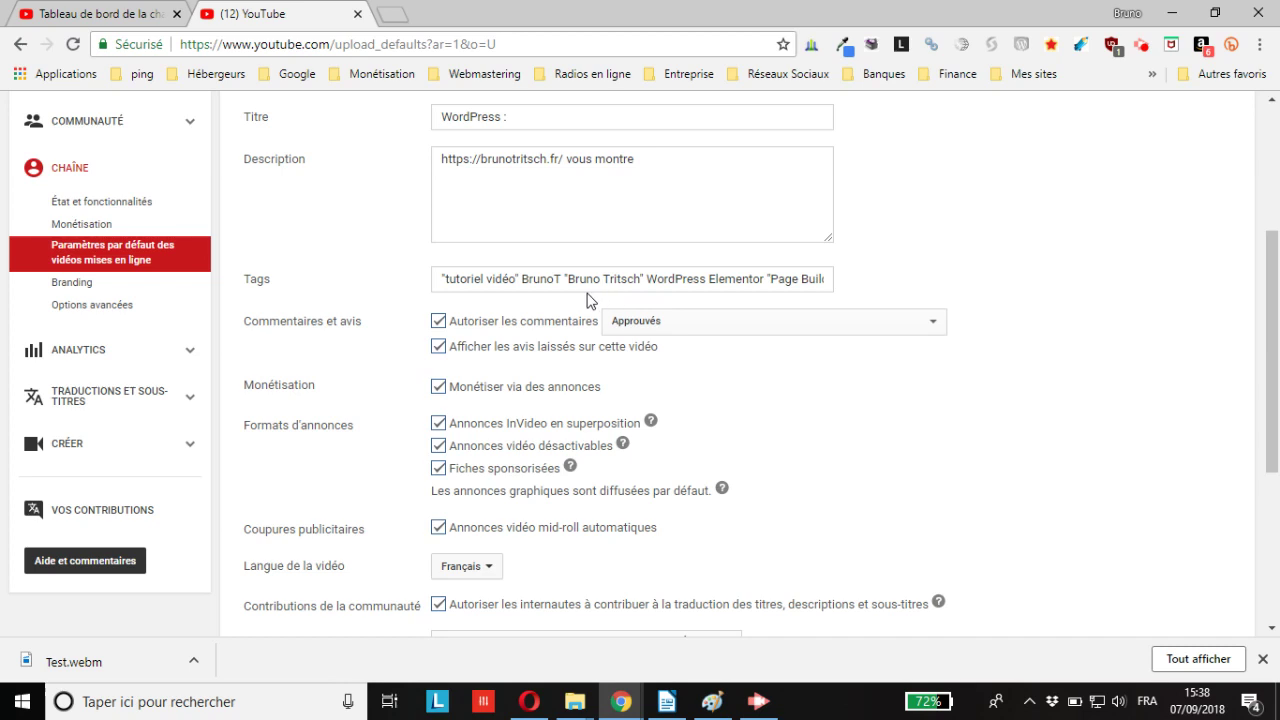
pyautogui.scroll(-1, 357, 309)
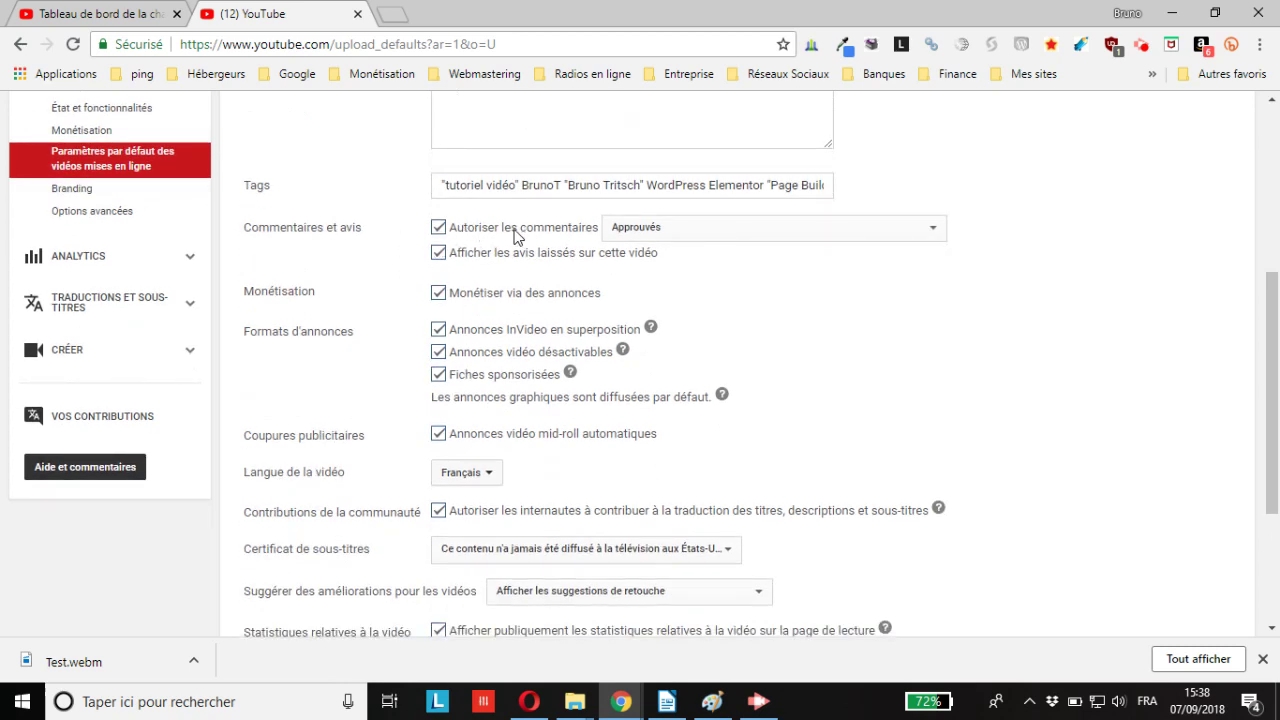
pyautogui.click(810, 232)
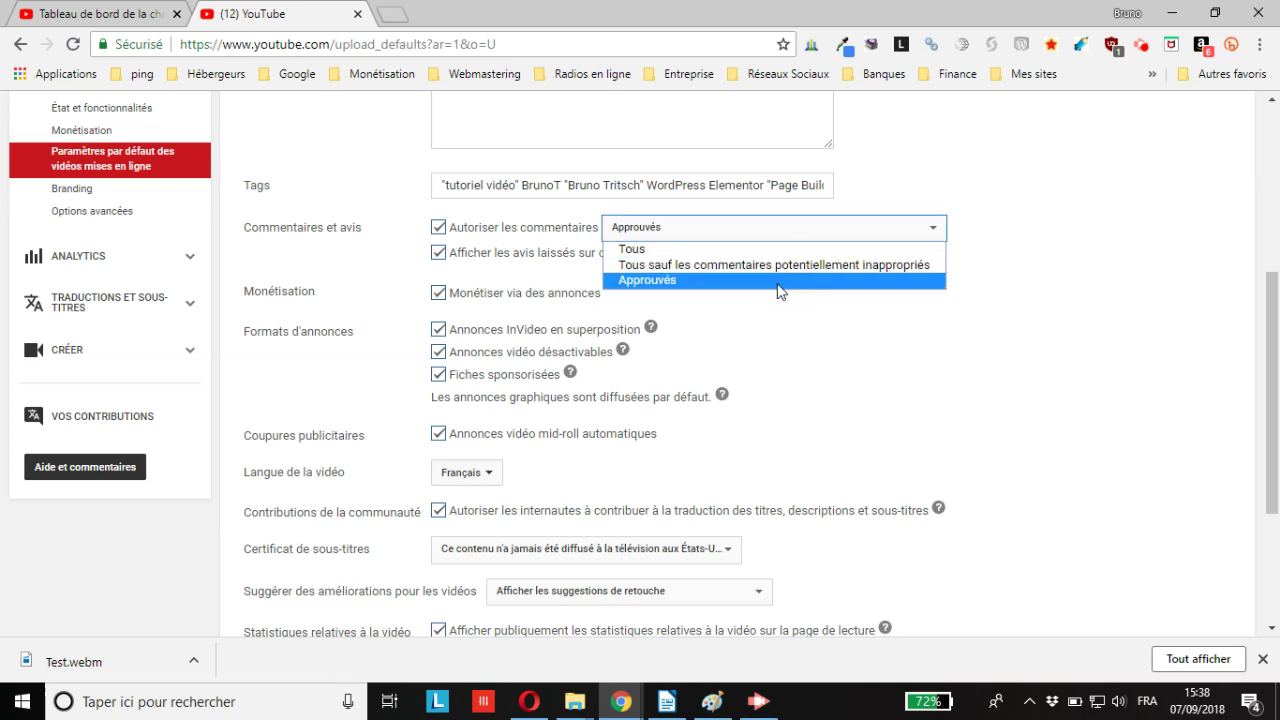
pyautogui.click(812, 332)
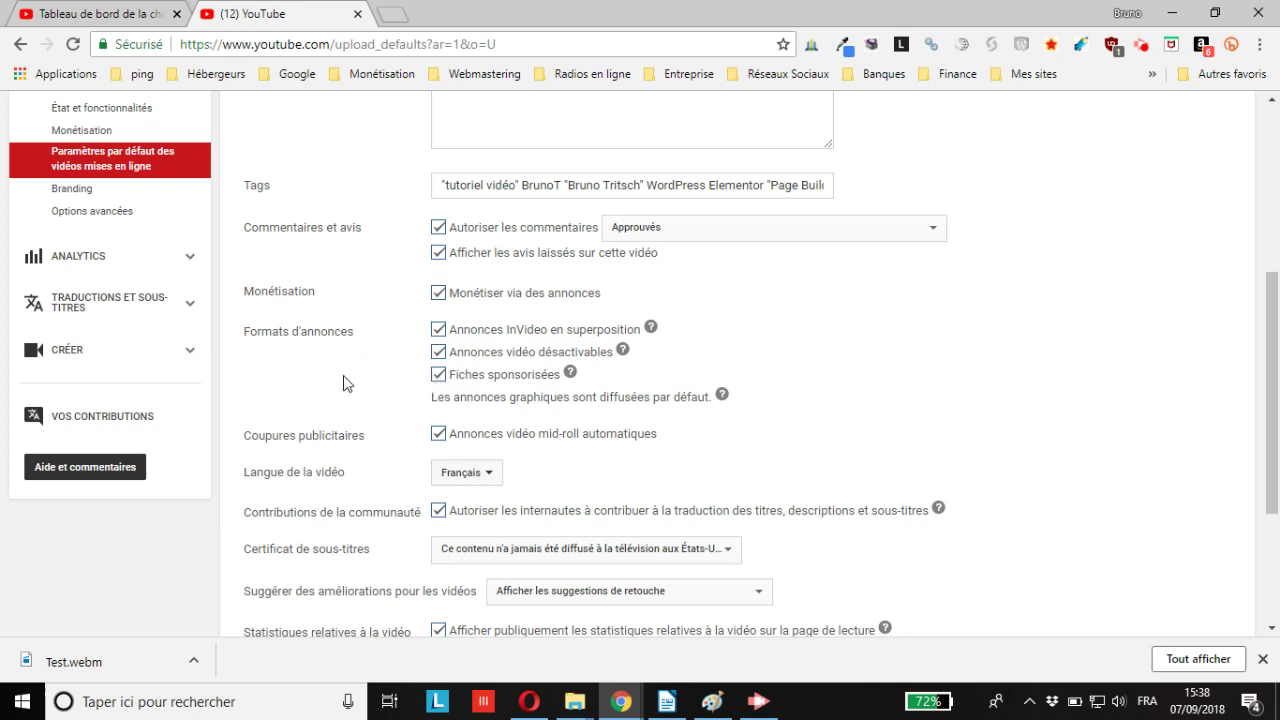
# Set the caption certificate to "Ce contenu n'a jamais été diffusé à la télévision aux États-Unis" and save the upload defaults
pyautogui.scroll(-2, 342, 376)
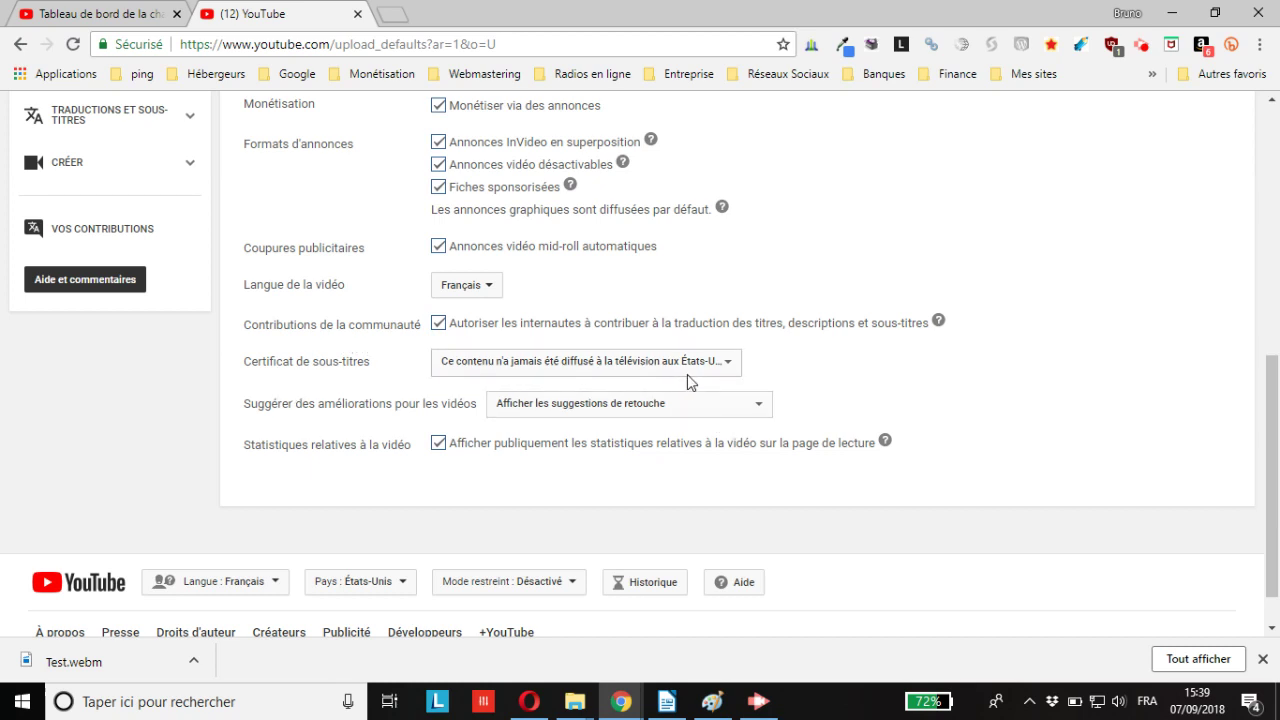
pyautogui.click(566, 368)
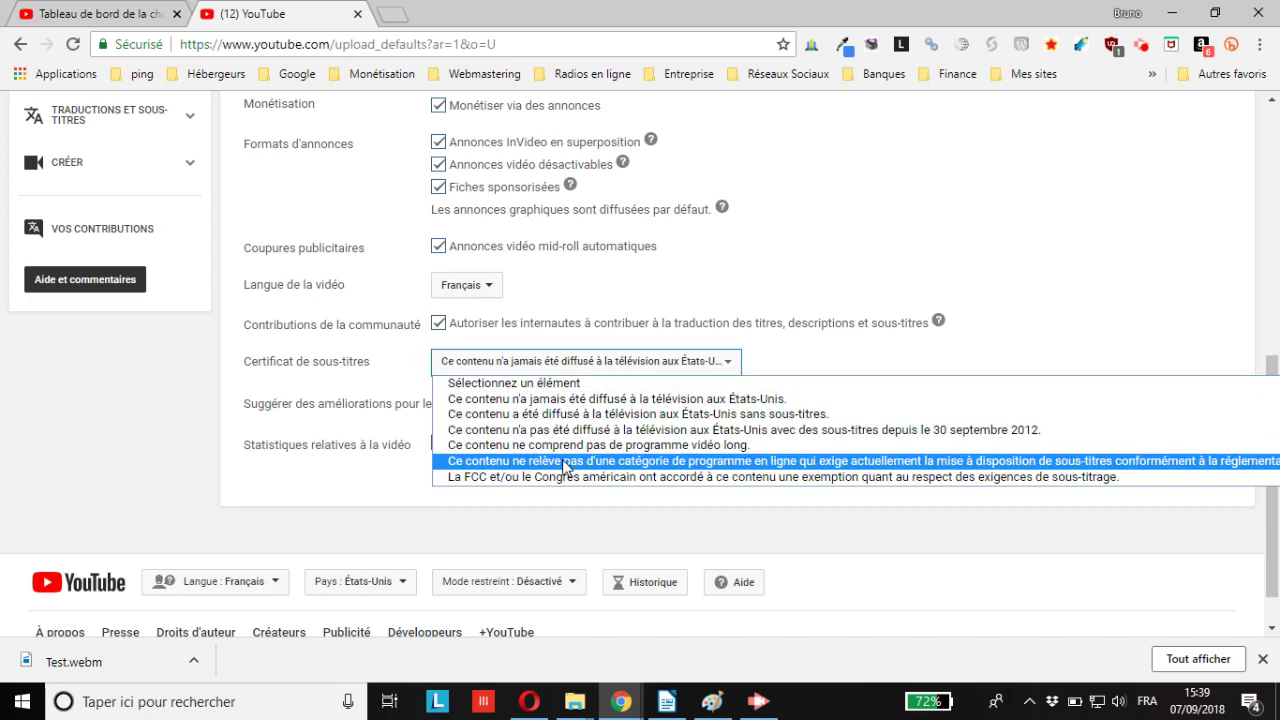
pyautogui.click(515, 400)
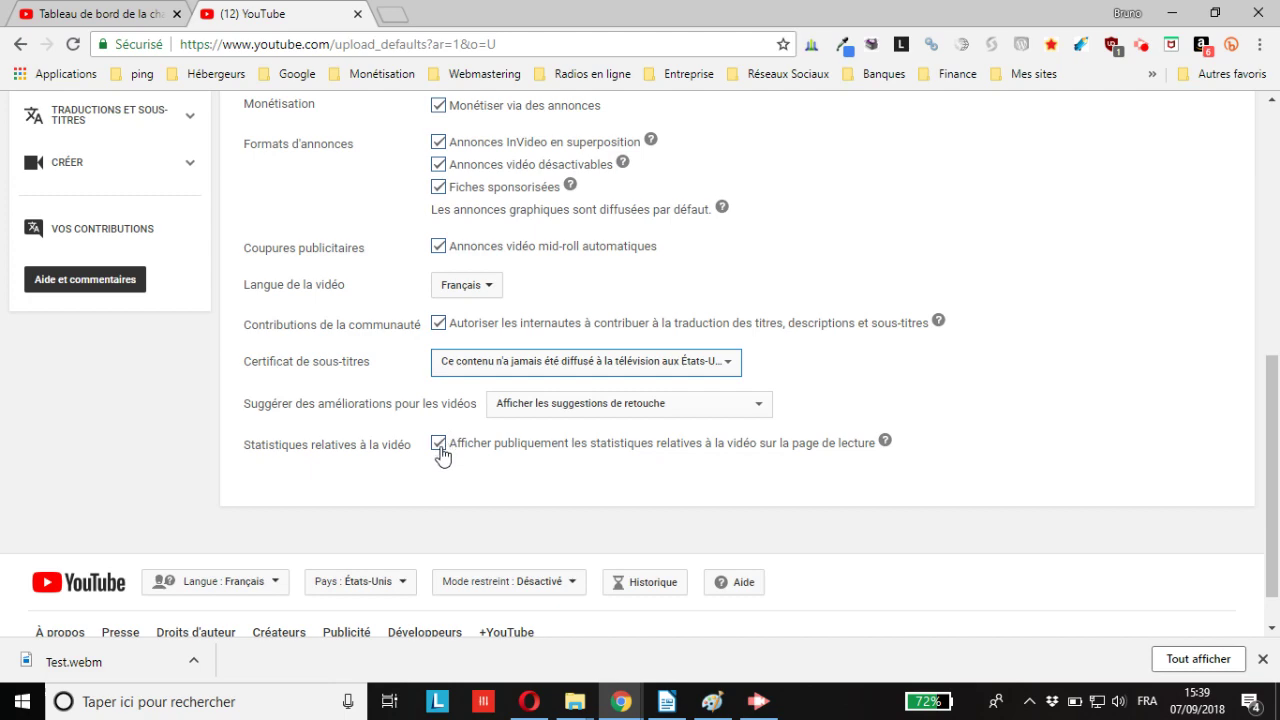
pyautogui.scroll(5, 445, 465)
pyautogui.scroll(1, 420, 484)
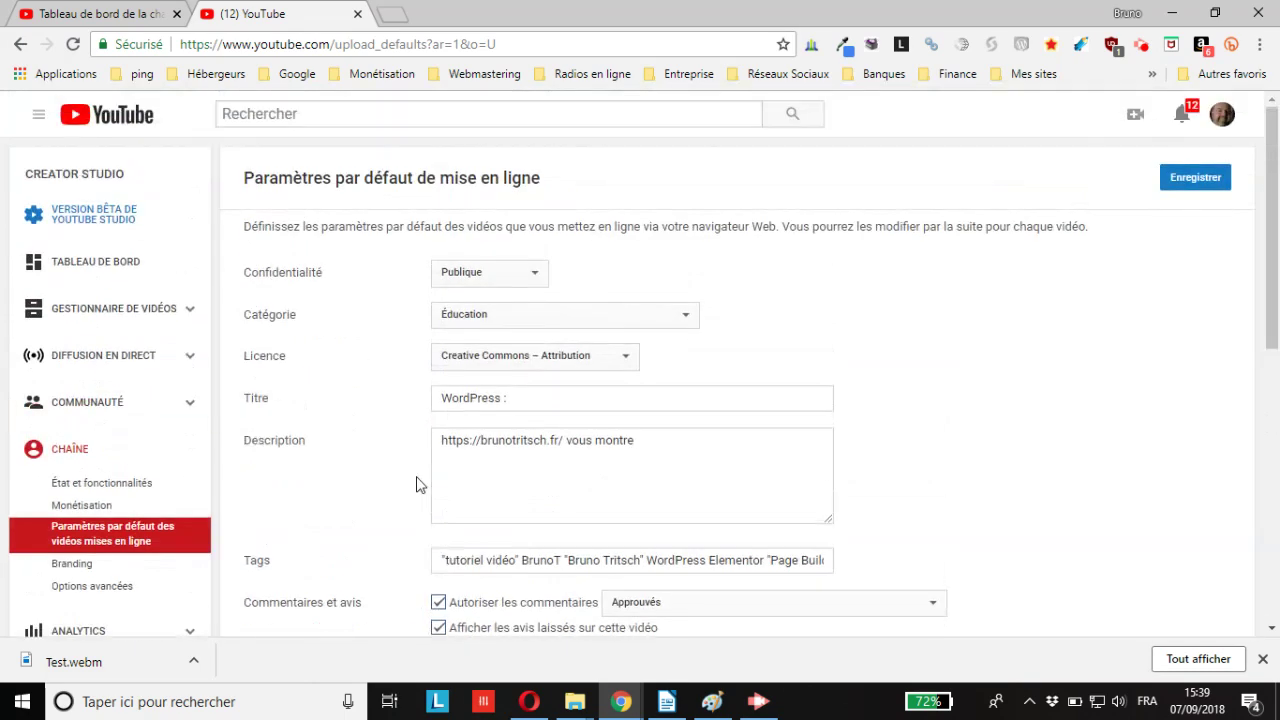
pyautogui.click(1190, 185)
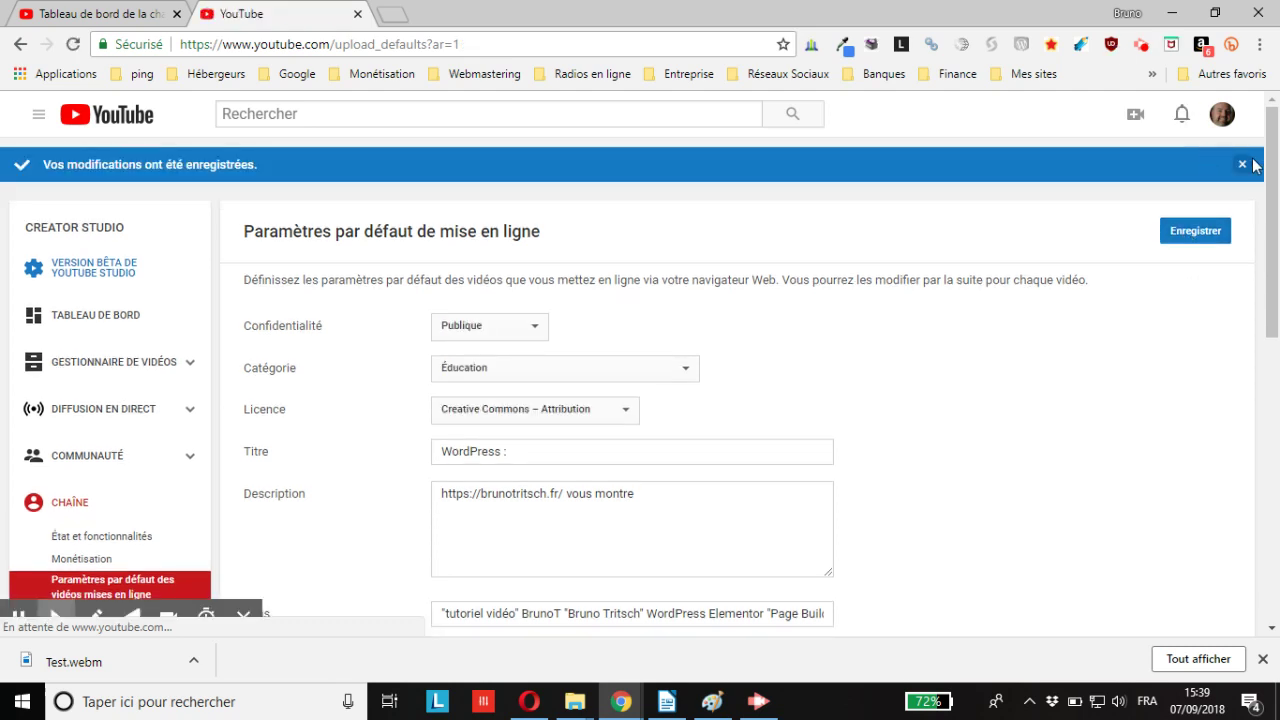
# Open the channel's YouTube page in a new browser tab
pyautogui.click(392, 14)
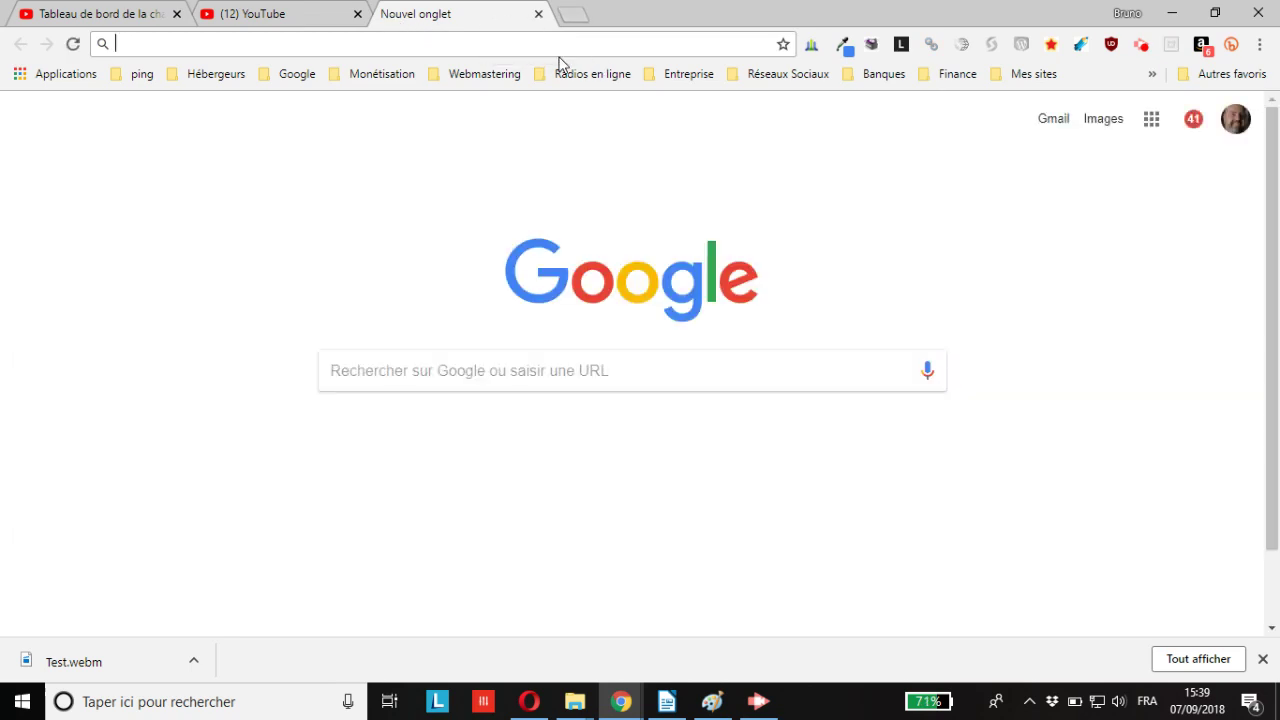
pyautogui.write('t')
pyautogui.press('BackSpace')
pyautogui.press('BackSpace')
pyautogui.write('ypu')
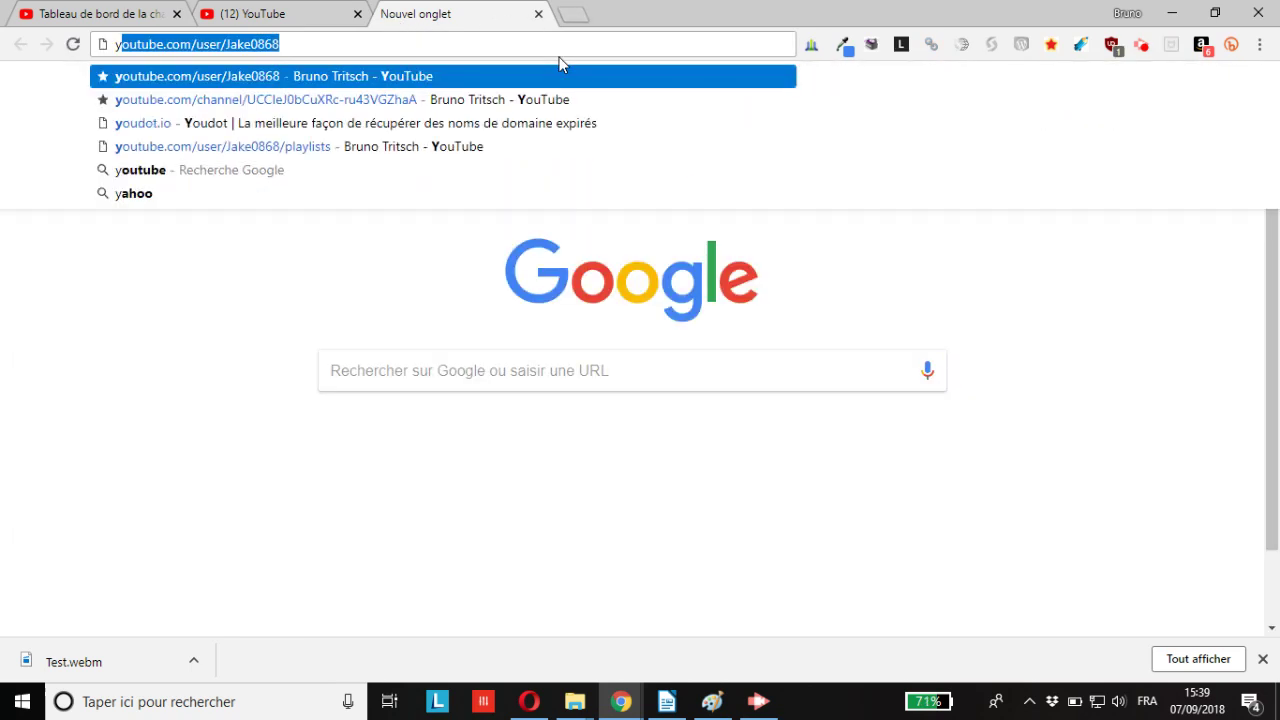
pyautogui.press('BackSpace')
pyautogui.press('BackSpace')
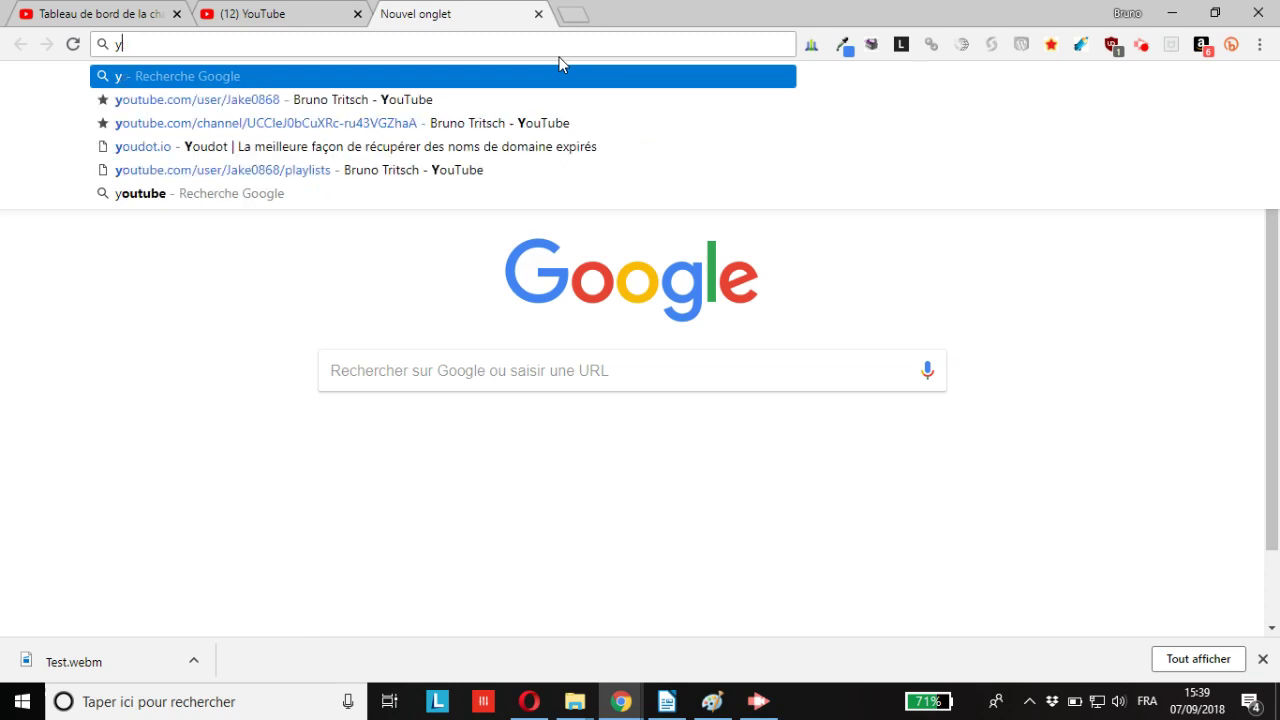
pyautogui.write('outube.com/user/Jake0868')
pyautogui.press('Return')
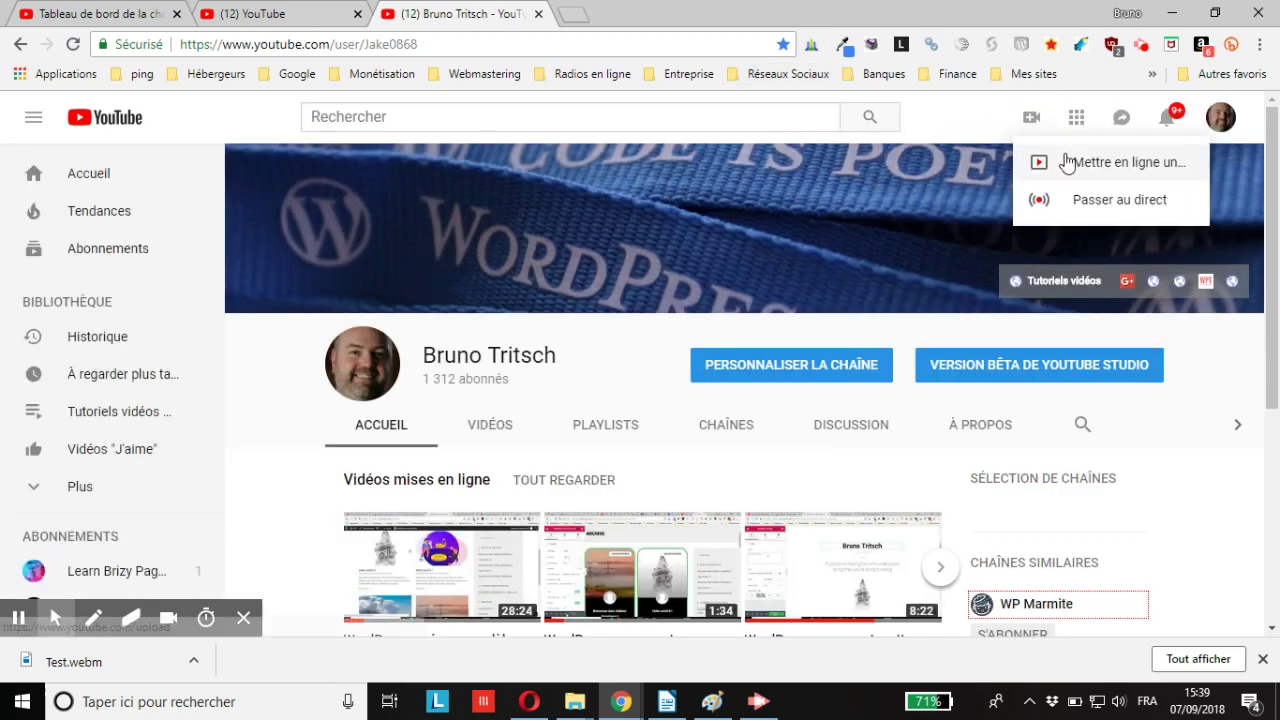
# Start a new video upload from the channel page using the downloaded file Test.webm
pyautogui.click(1066, 160)
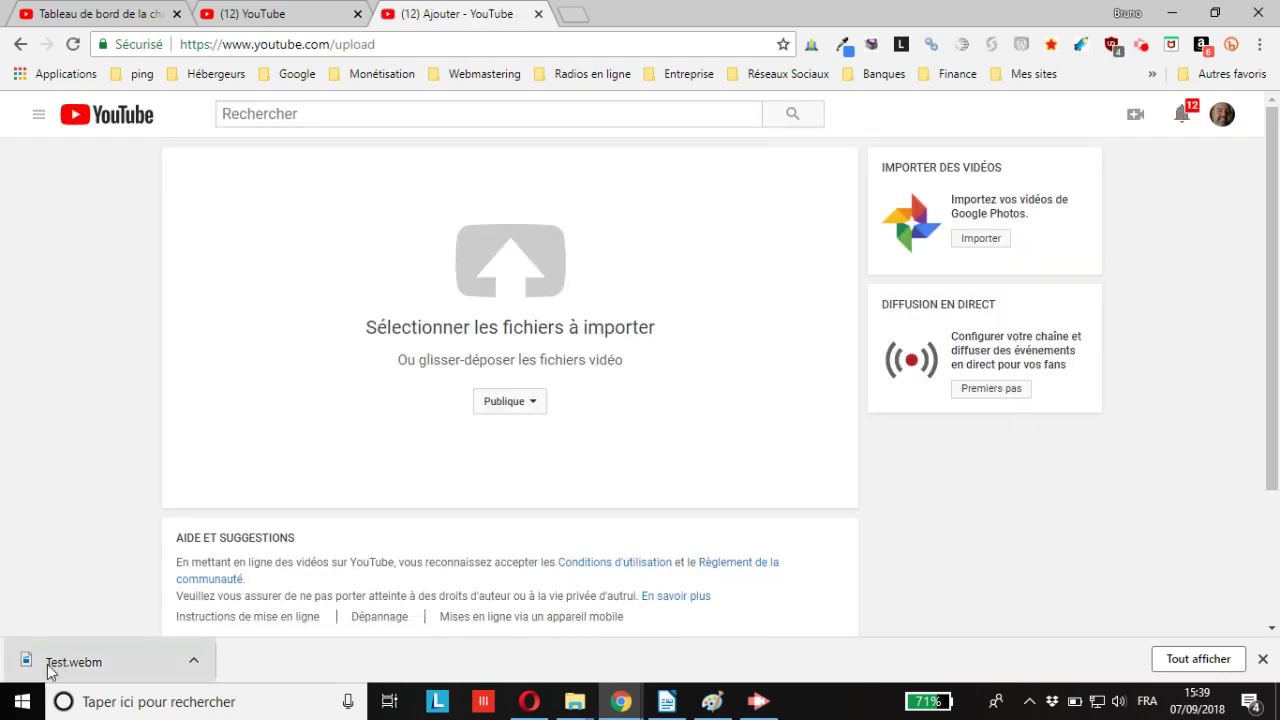
pyautogui.moveTo(50, 668); pyautogui.dragTo(541, 272)
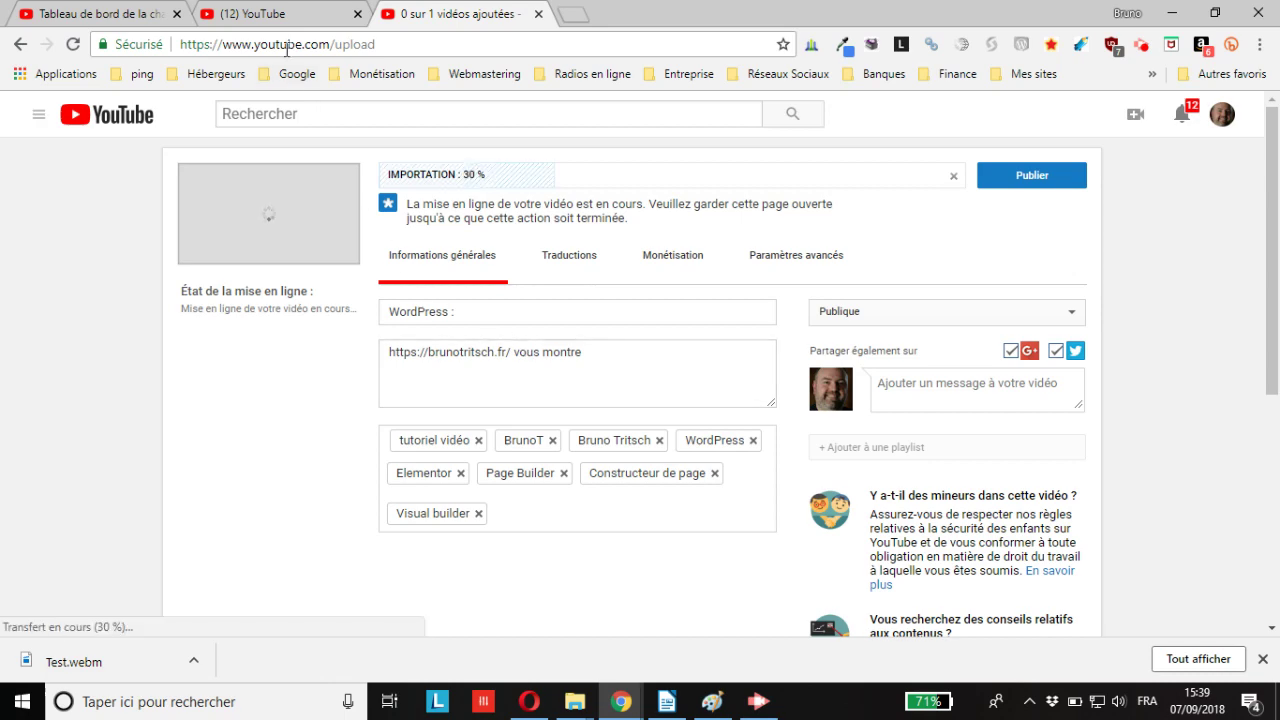
# Compare the title, description and tags prefilled on the new upload with the saved upload defaults
pyautogui.click(286, 14)
pyautogui.scroll(-2, 605, 410)
pyautogui.scroll(-1, 603, 410)
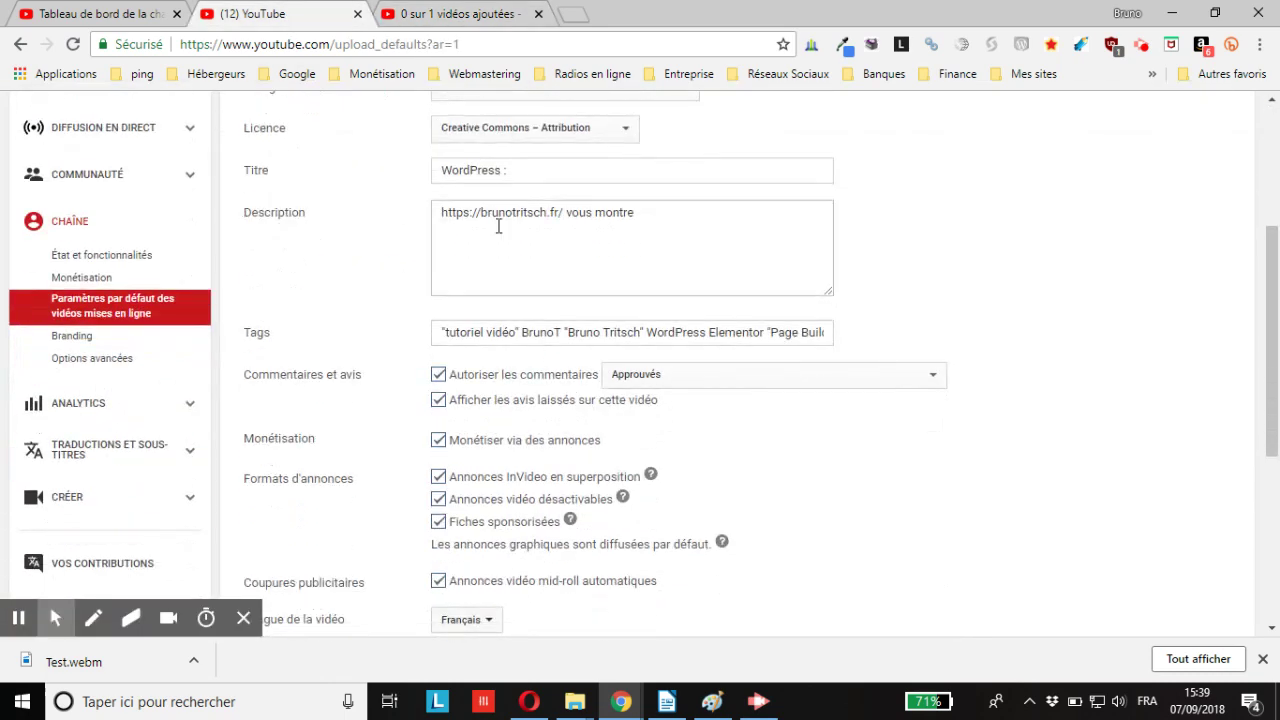
pyautogui.click(455, 16)
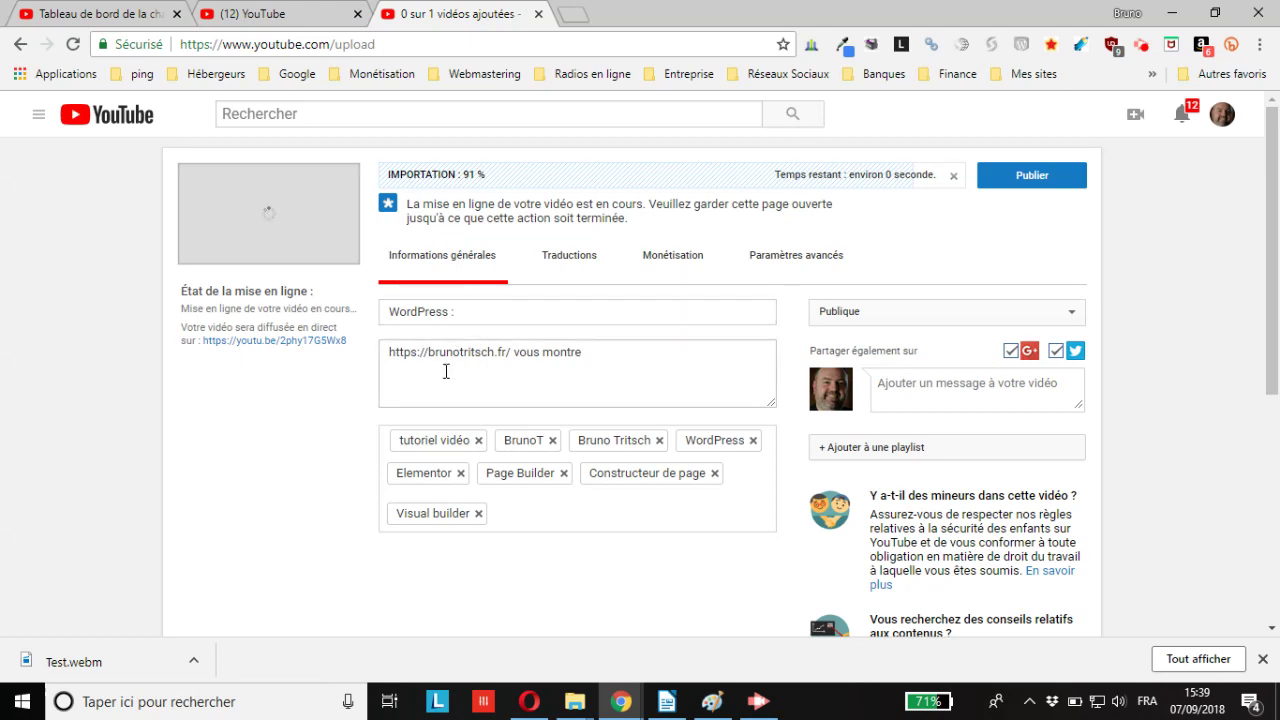
pyautogui.click(286, 14)
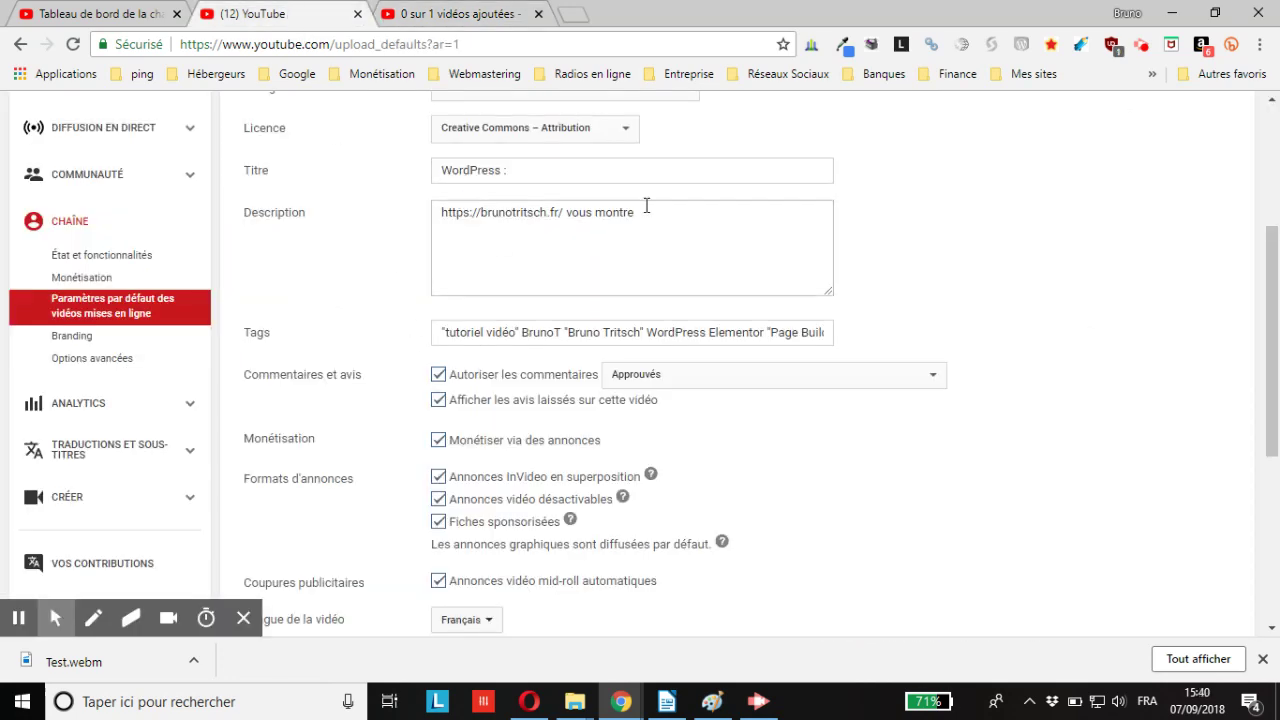
pyautogui.scroll(-1, 634, 226)
pyautogui.click(450, 14)
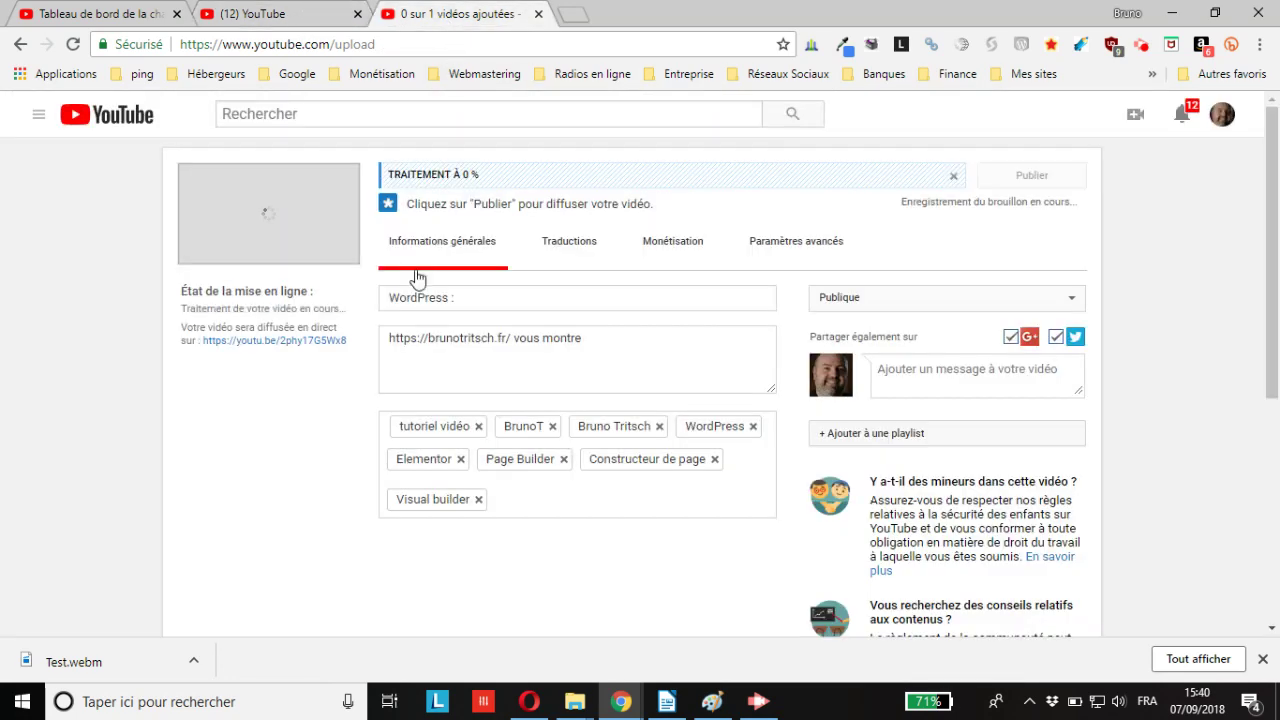
# Try to remove the "Visual builder" tag from the uploaded test video
pyautogui.scroll(-1, 446, 387)
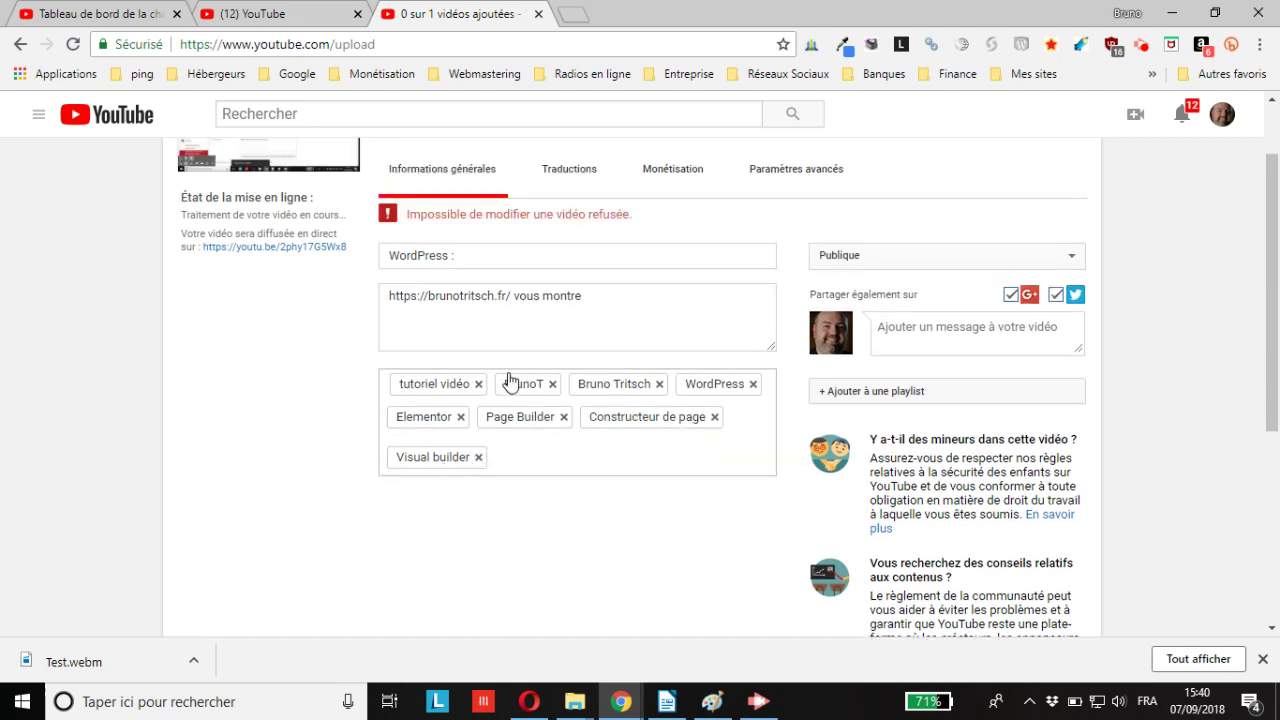
pyautogui.click(478, 457)
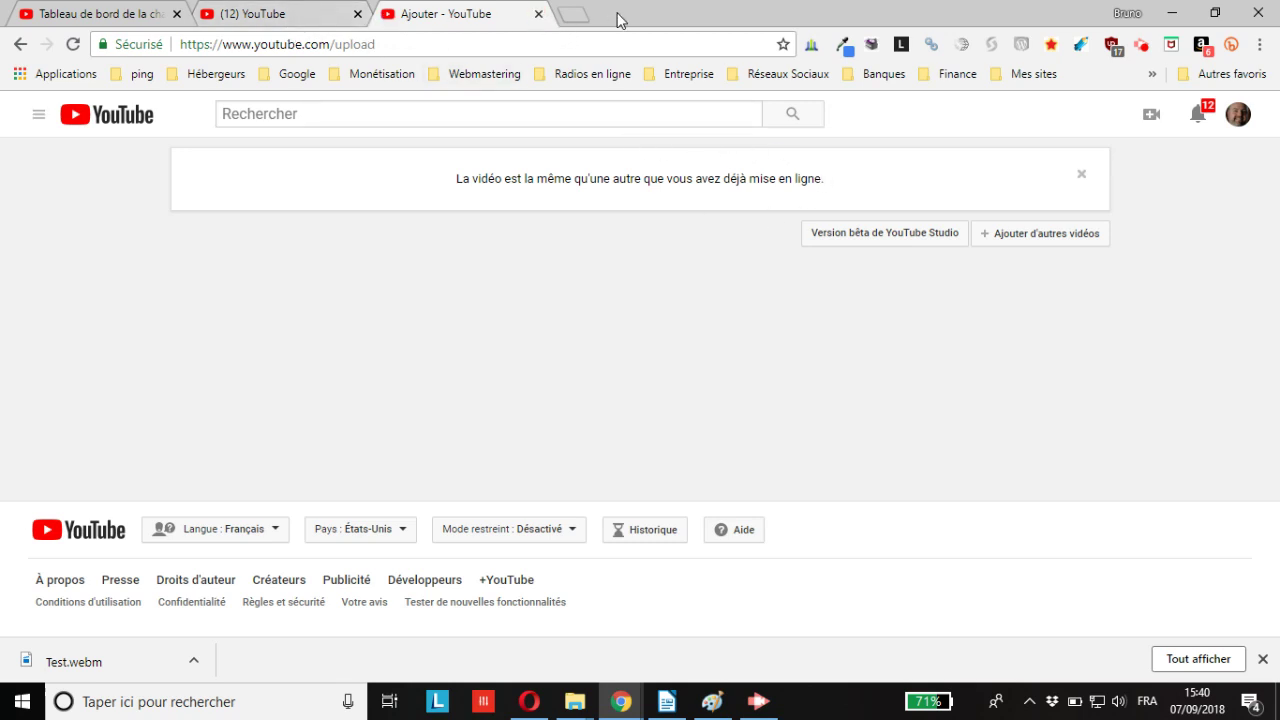
# Return to the upload defaults page and review its saved settings from privacy through the caption certificate
pyautogui.click(283, 13)
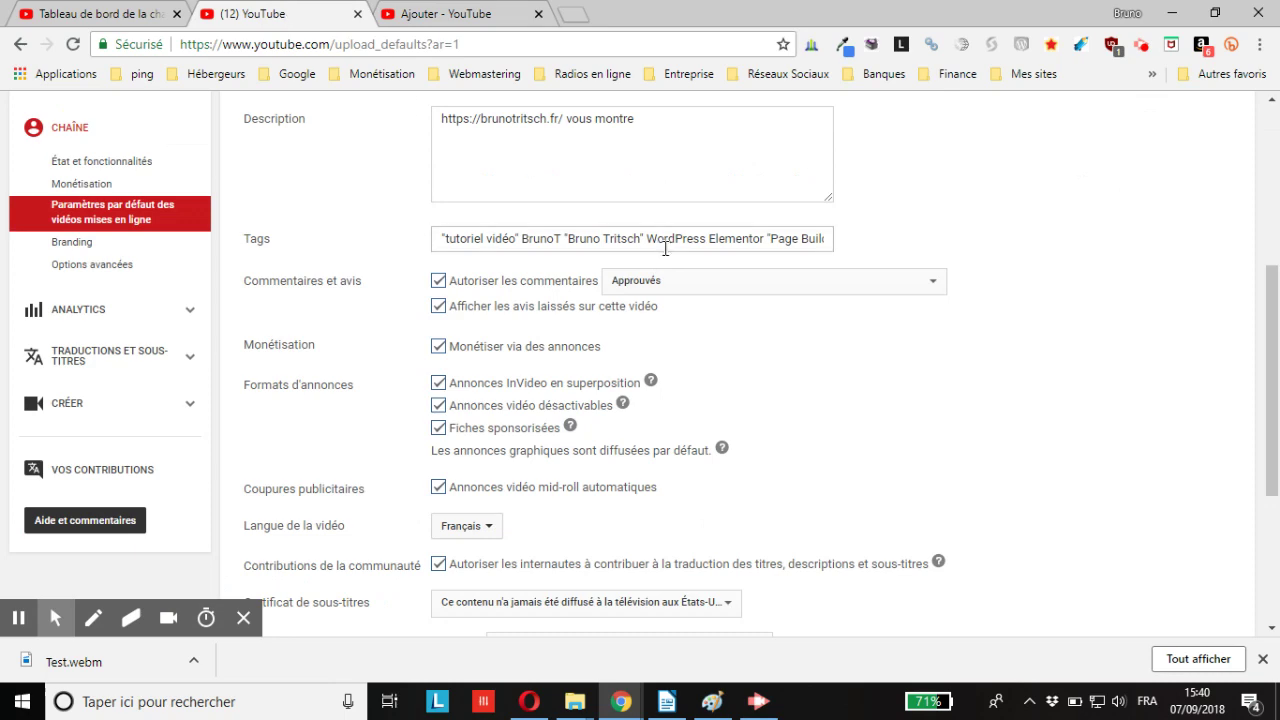
pyautogui.scroll(4, 636, 244)
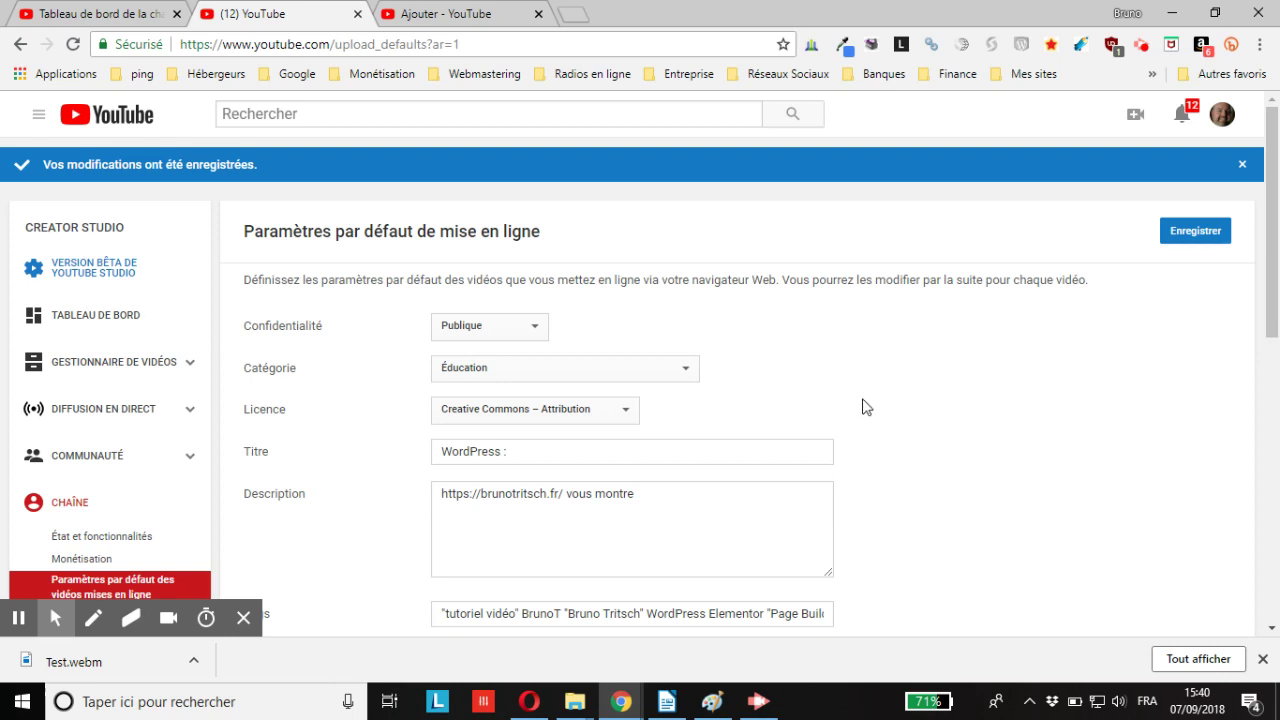
pyautogui.scroll(-1, 850, 410)
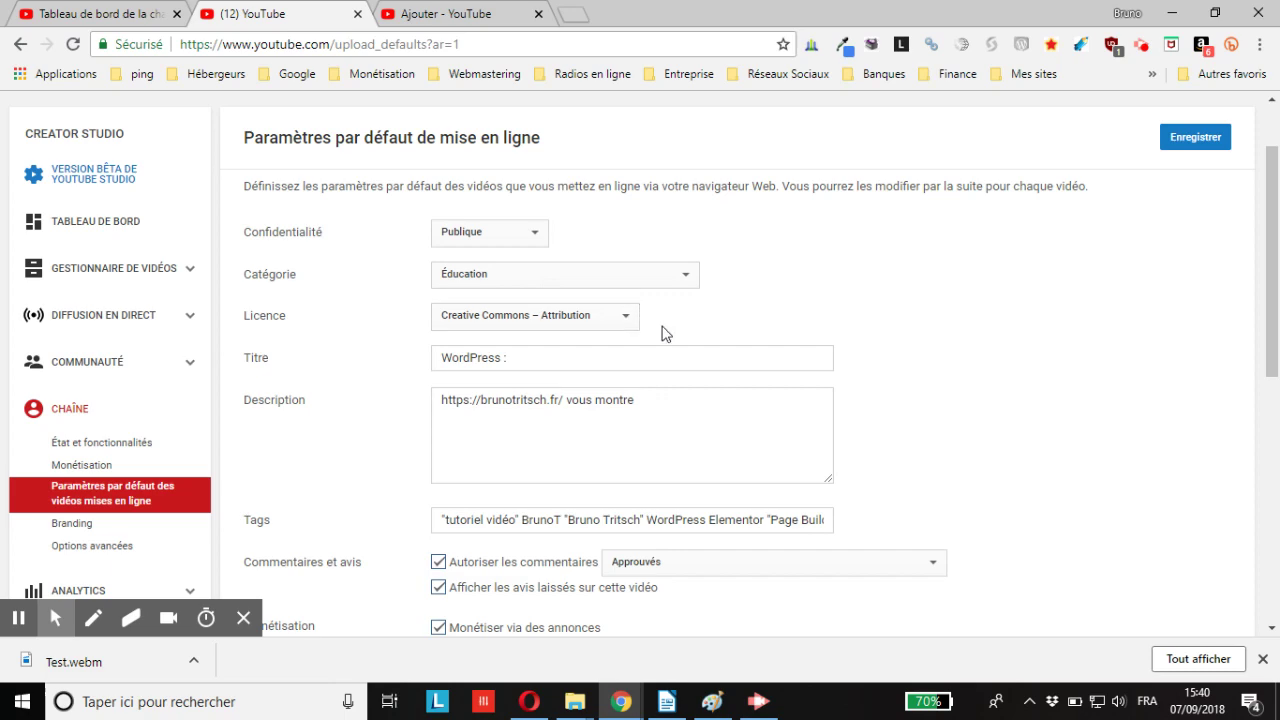
pyautogui.scroll(-3, 672, 352)
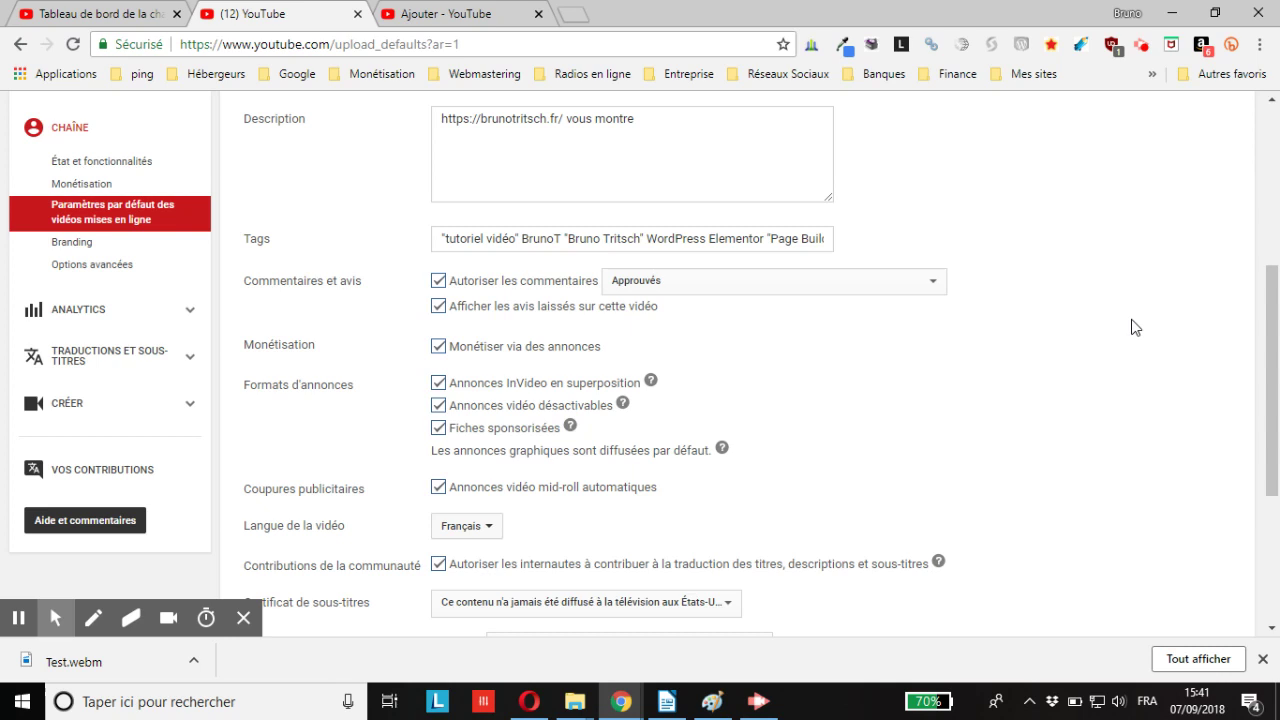
pyautogui.click(757, 700)
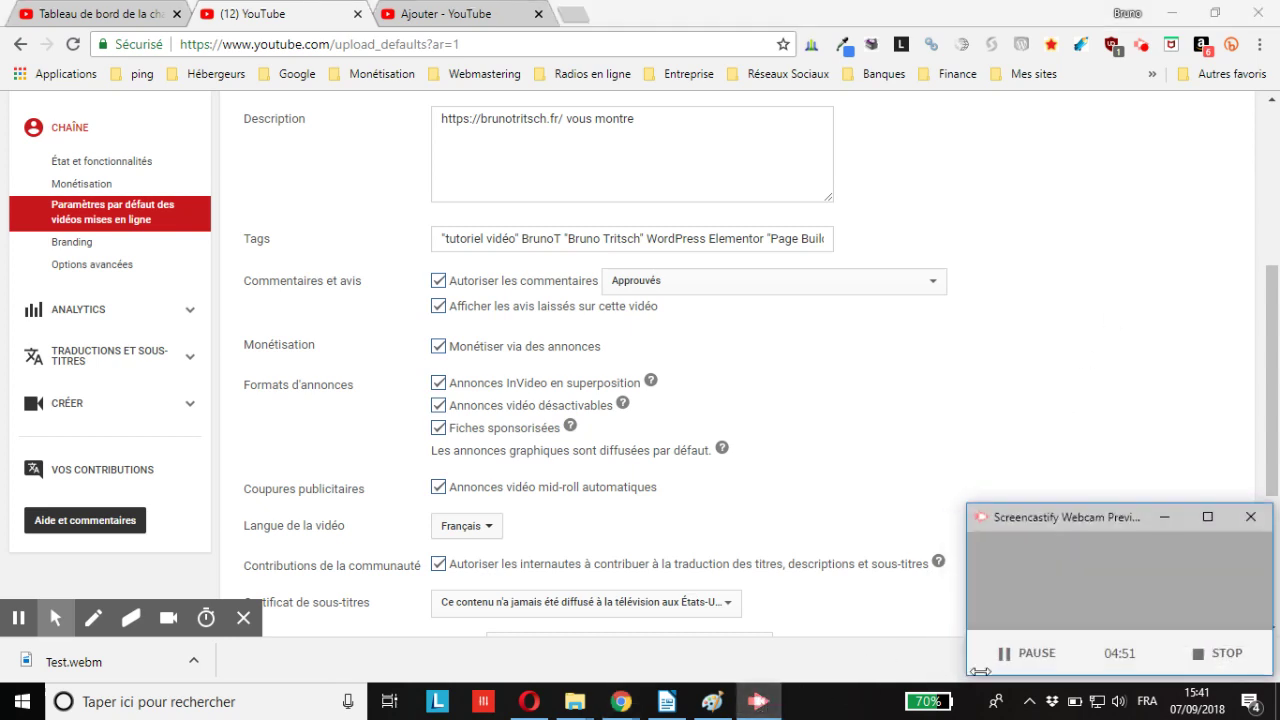